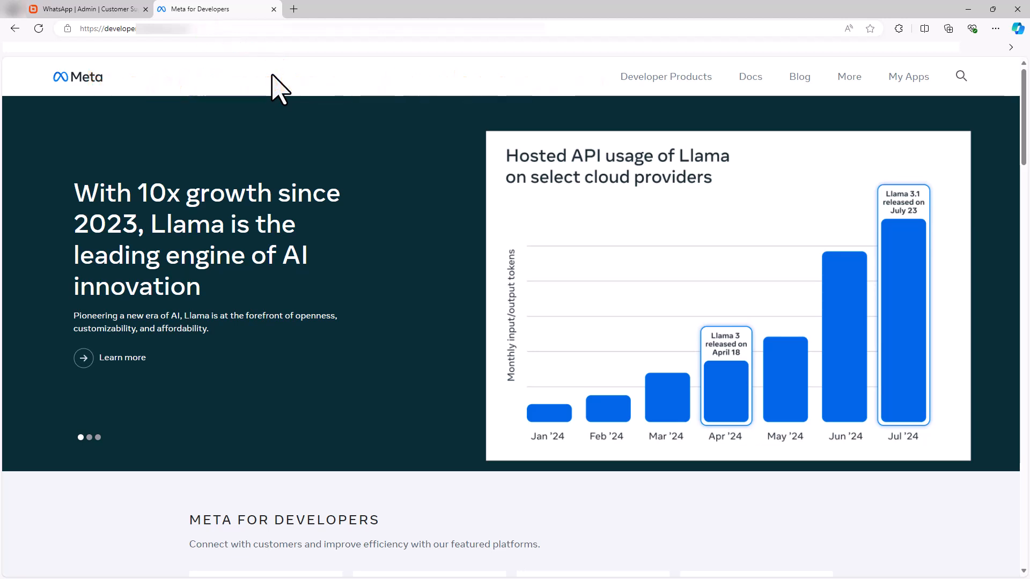
Step: Start creating a new Meta developer app with the Other use case and the Business app type
click(905, 80)
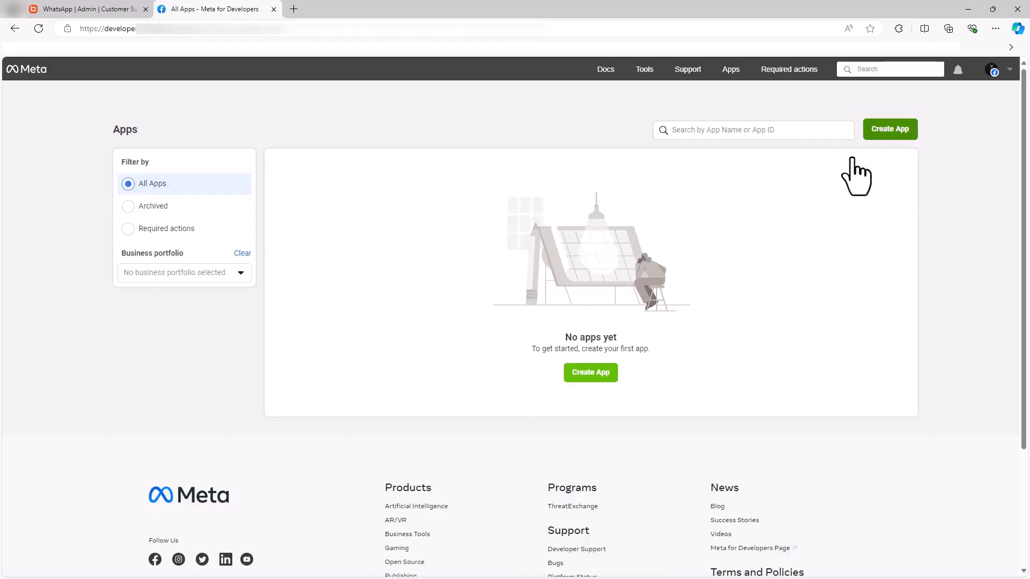
click(875, 135)
click(366, 416)
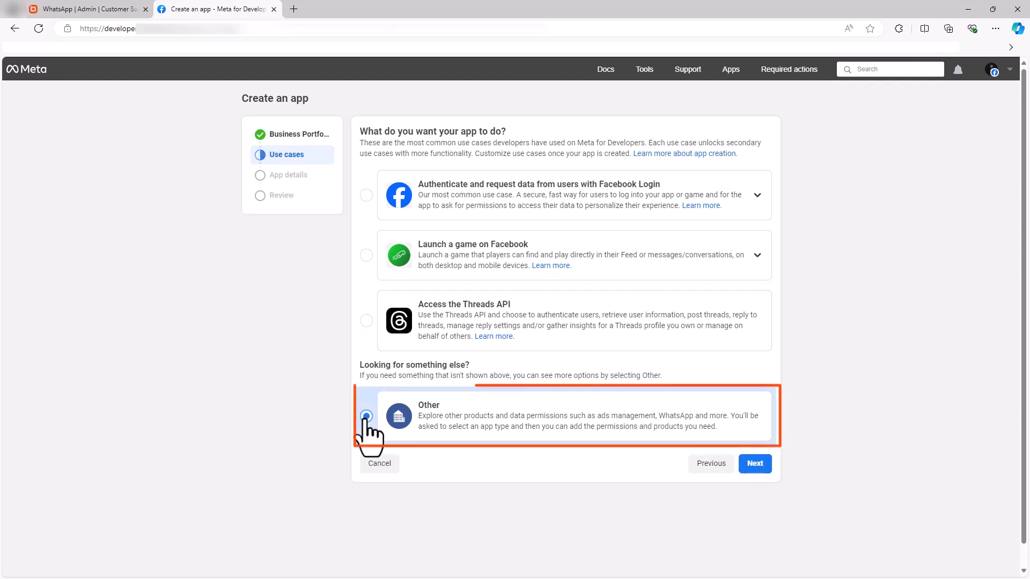
click(754, 465)
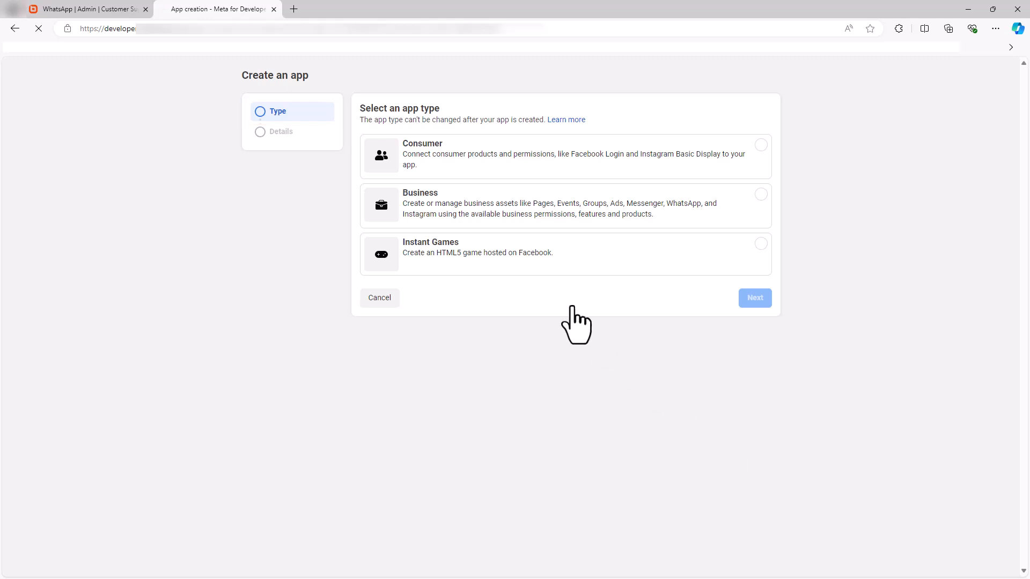
click(494, 239)
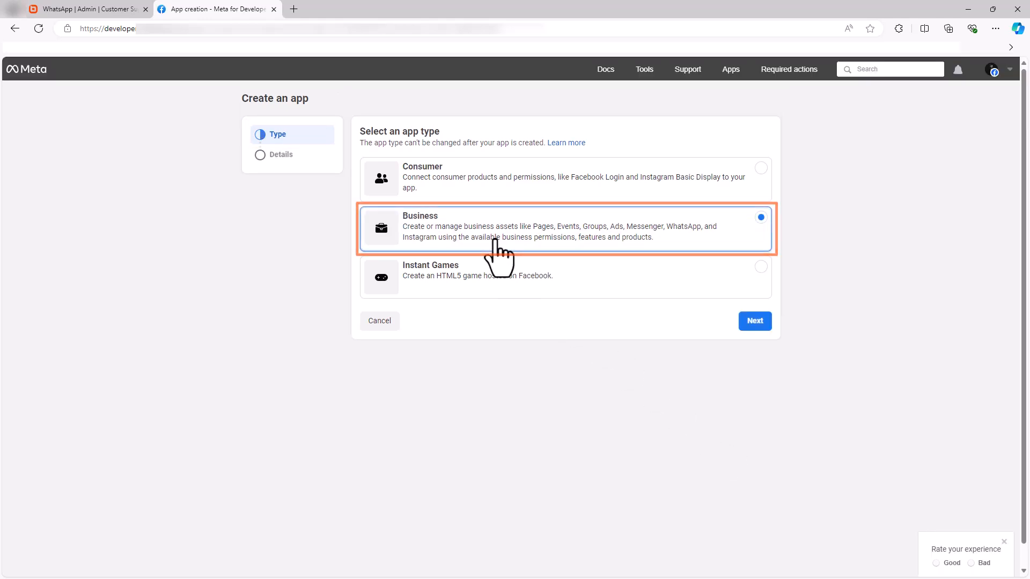
click(745, 321)
Step: Name the app BoldDesk WhatsApp Chat Support, assign the first listed business portfolio, and create the app
click(381, 156)
text(BoldDesk WhatsApp Chat Support)
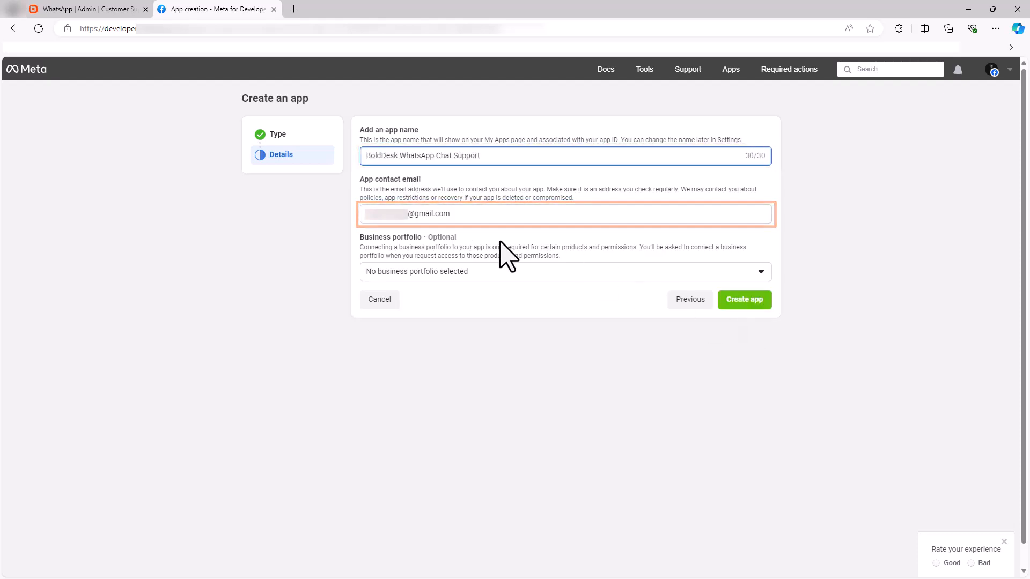
click(531, 273)
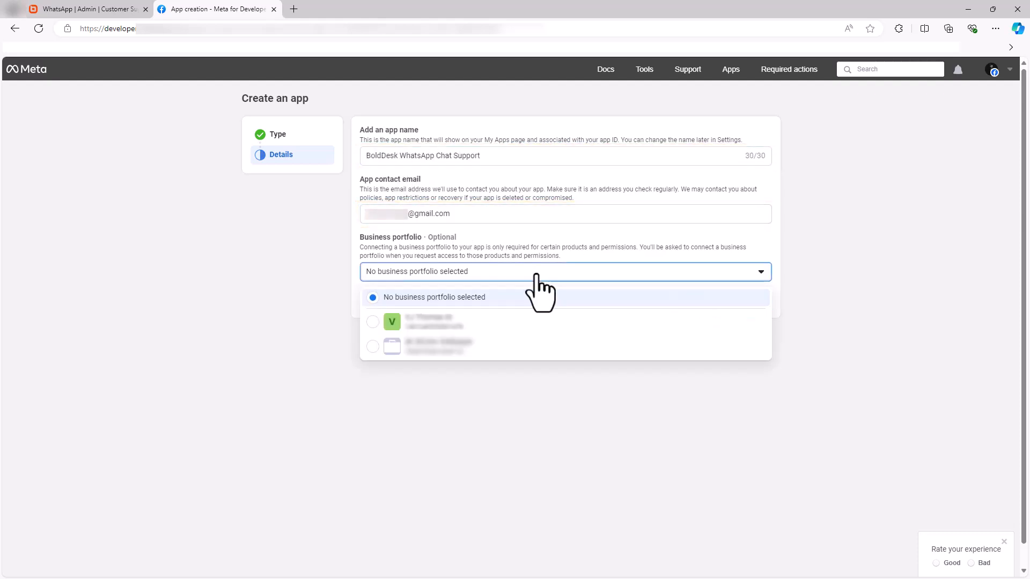
click(437, 323)
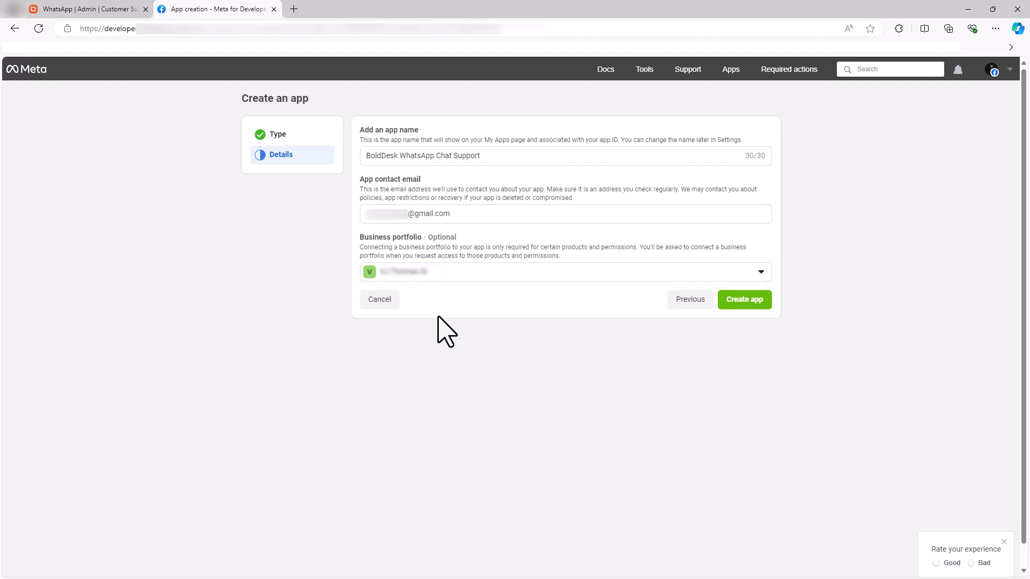
click(743, 302)
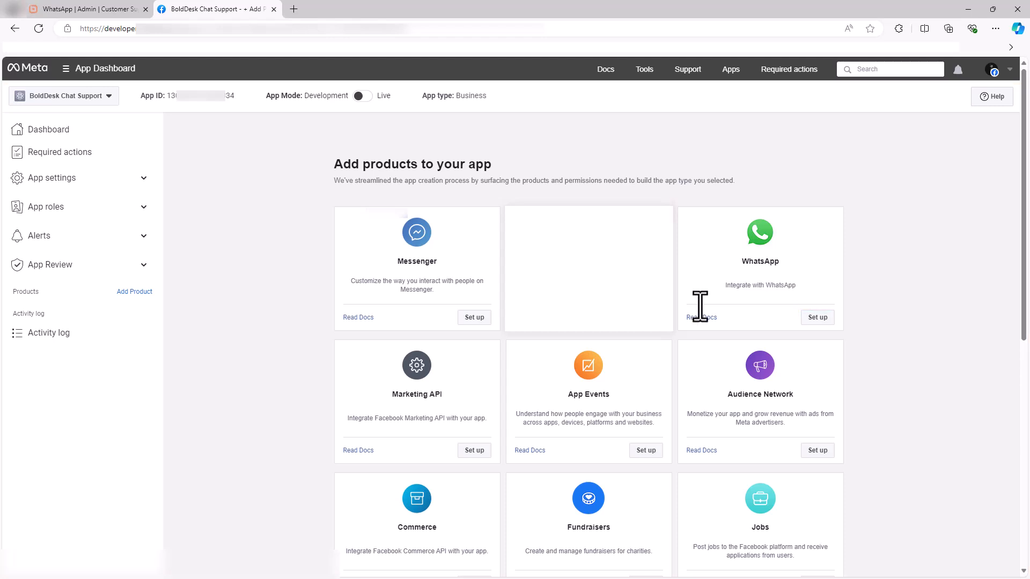
Step: Set up the WhatsApp product for the new app and start using its API
click(818, 318)
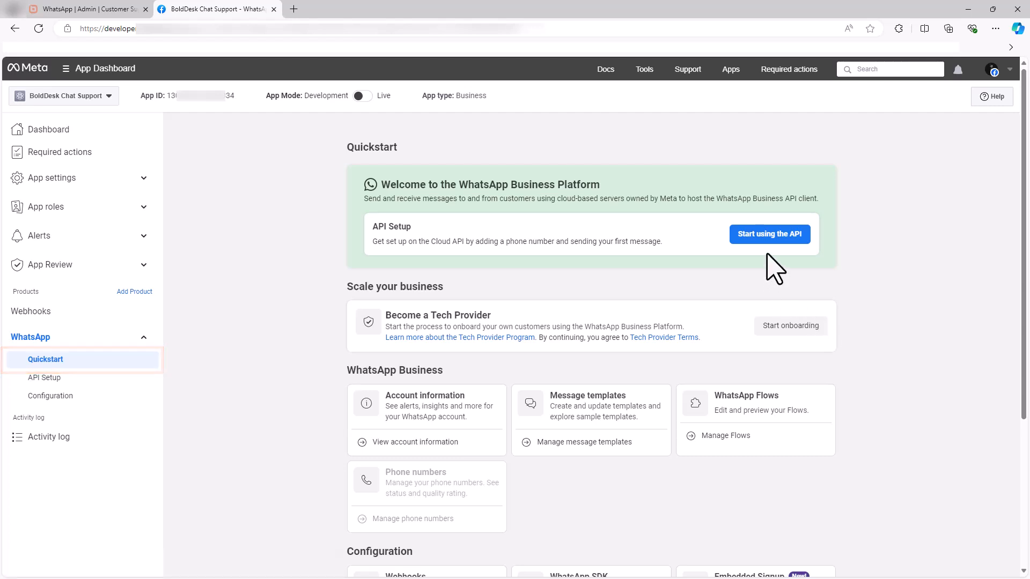
click(770, 236)
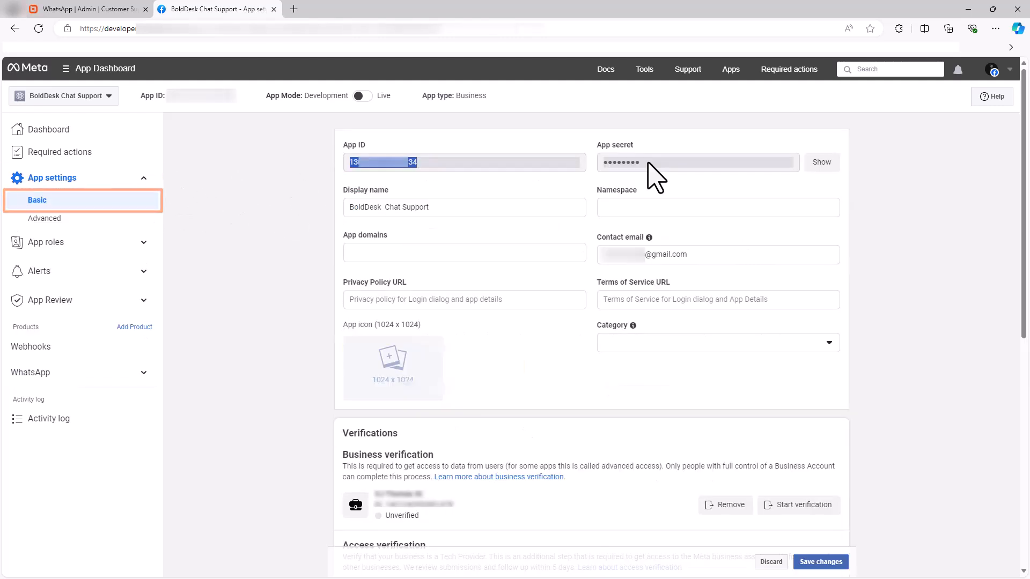
Step: Copy the app ID and app secret from the Meta app's basic settings into BoldDesk's WhatsApp configuration
double_click(622, 162)
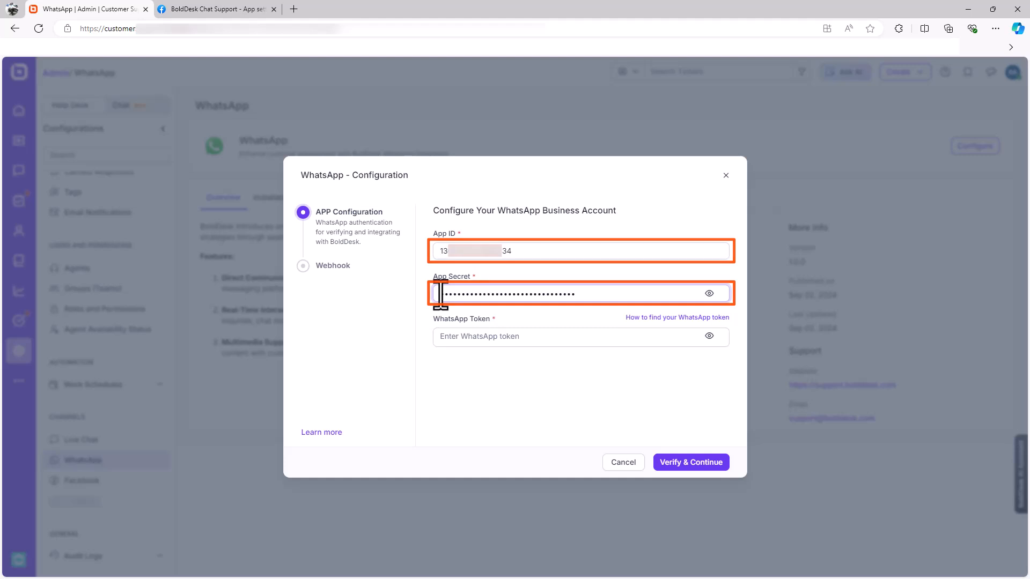
click(437, 297)
Step: Copy the access token from the Meta app's WhatsApp API Setup into BoldDesk's WhatsApp Token field and verify the app configuration
click(453, 337)
click(211, 13)
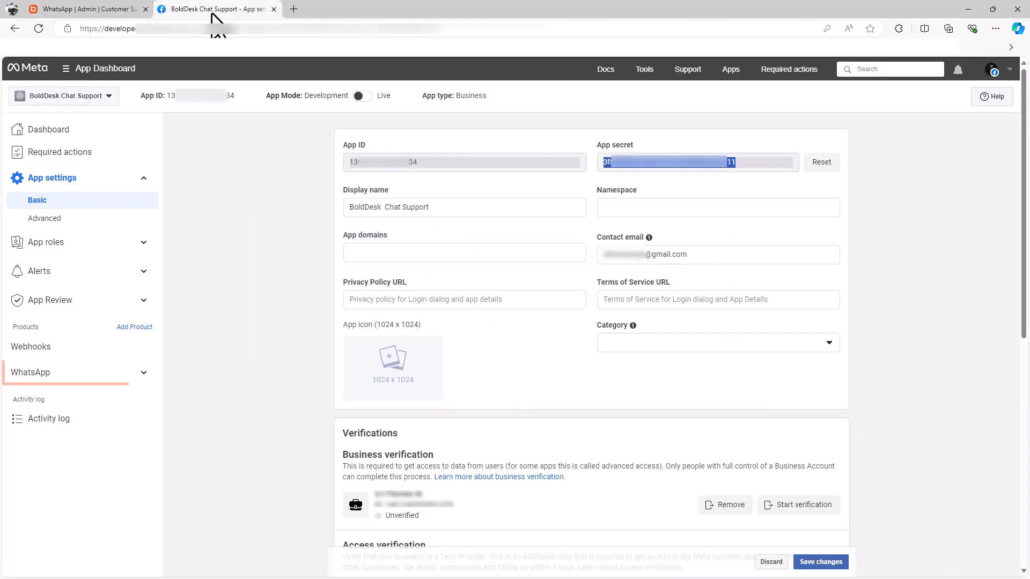
click(142, 374)
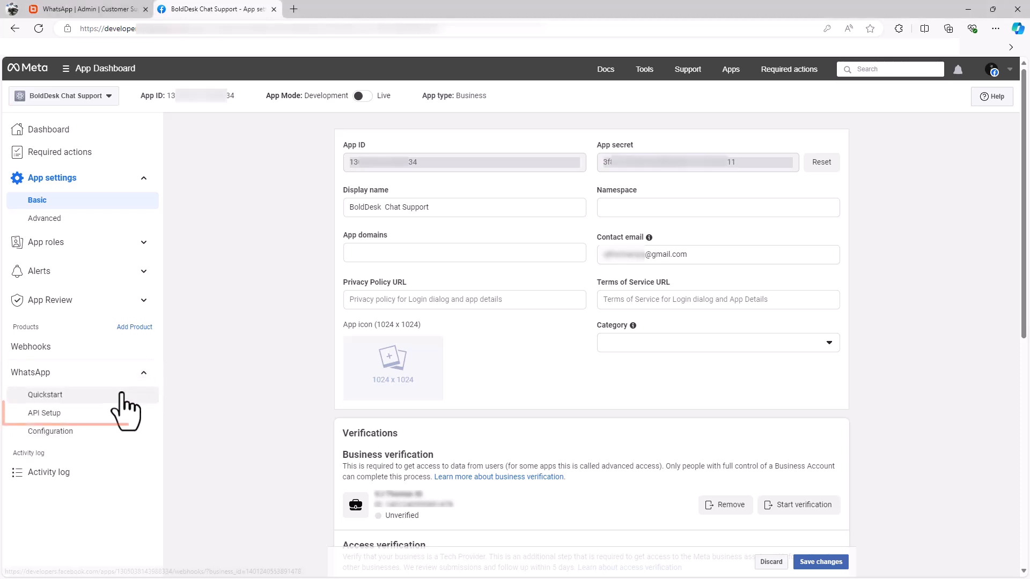
click(54, 414)
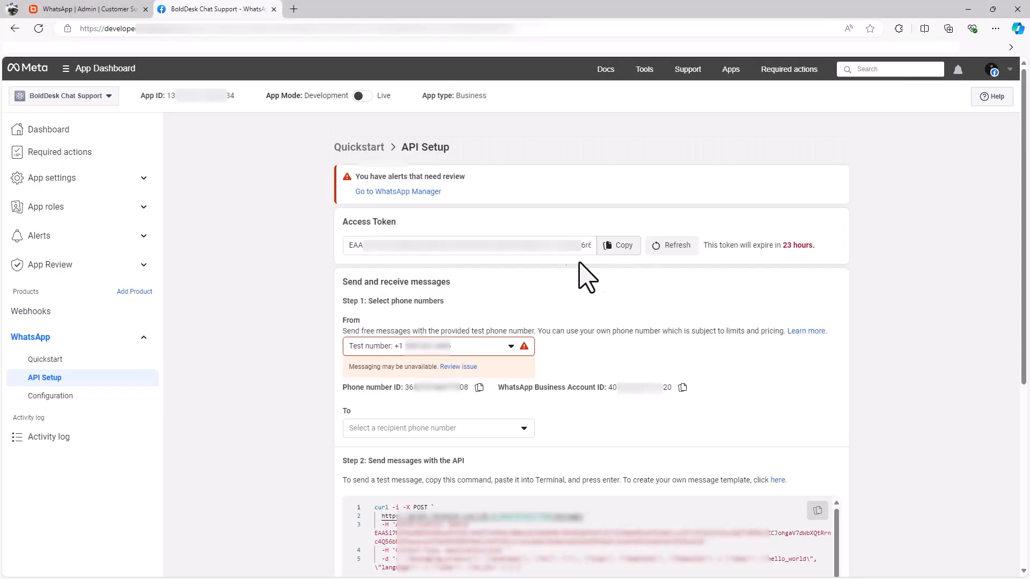
click(620, 245)
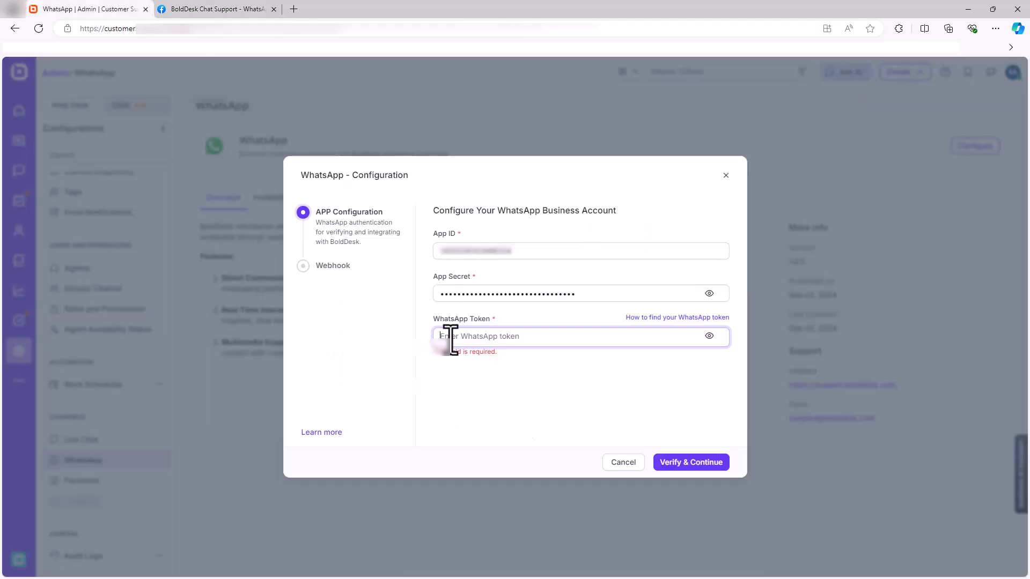
key(ctrl+v)
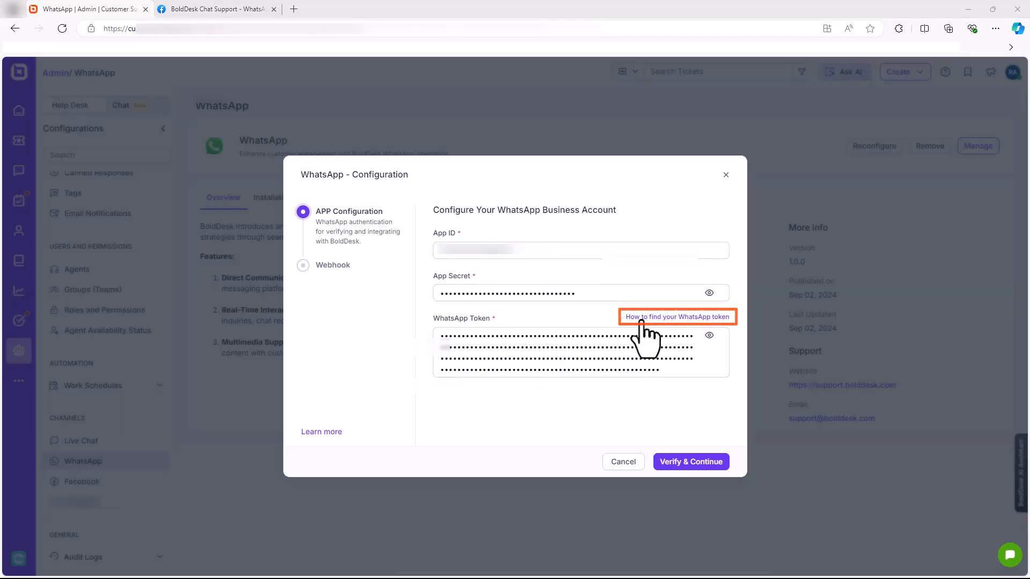
click(641, 321)
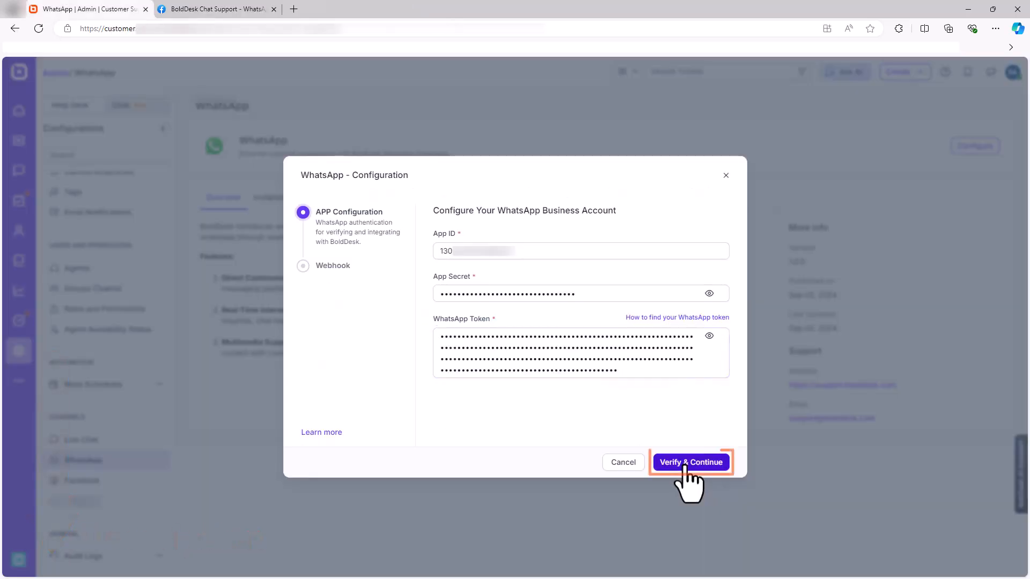
click(686, 464)
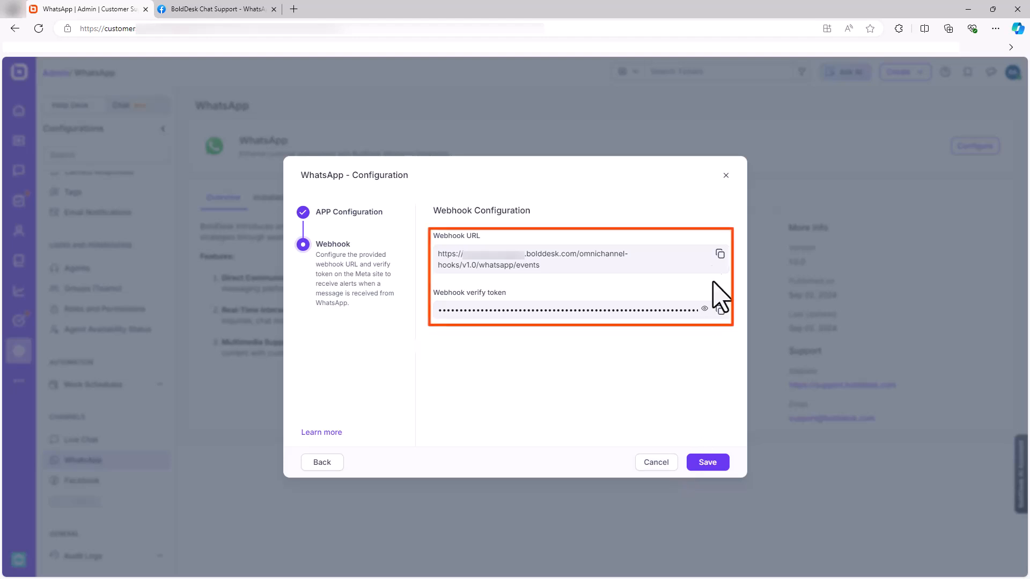
Step: Enter BoldDesk's webhook URL and webhook verify token in the Meta app's WhatsApp webhook configuration, and verify and save it
click(719, 311)
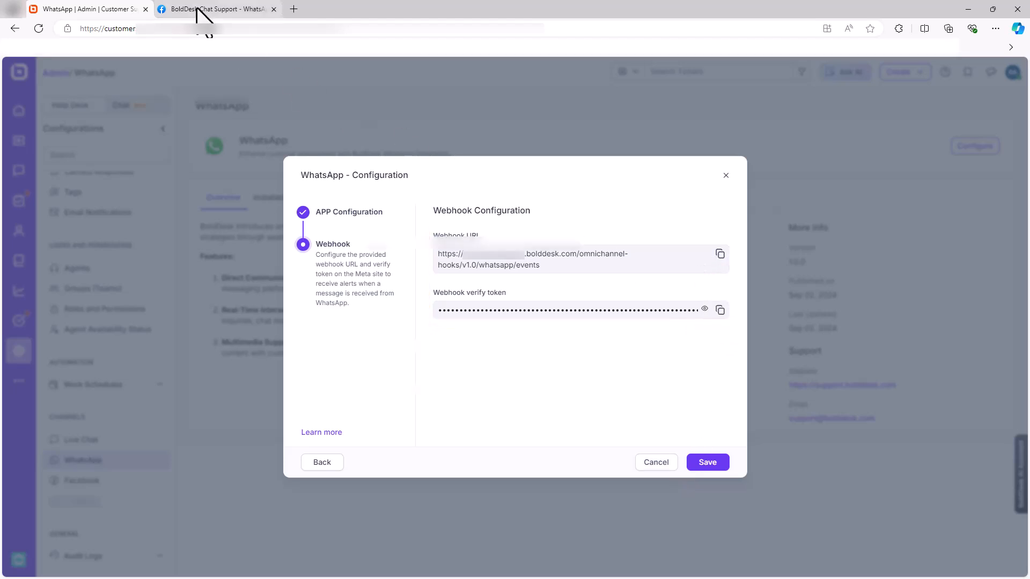
click(199, 9)
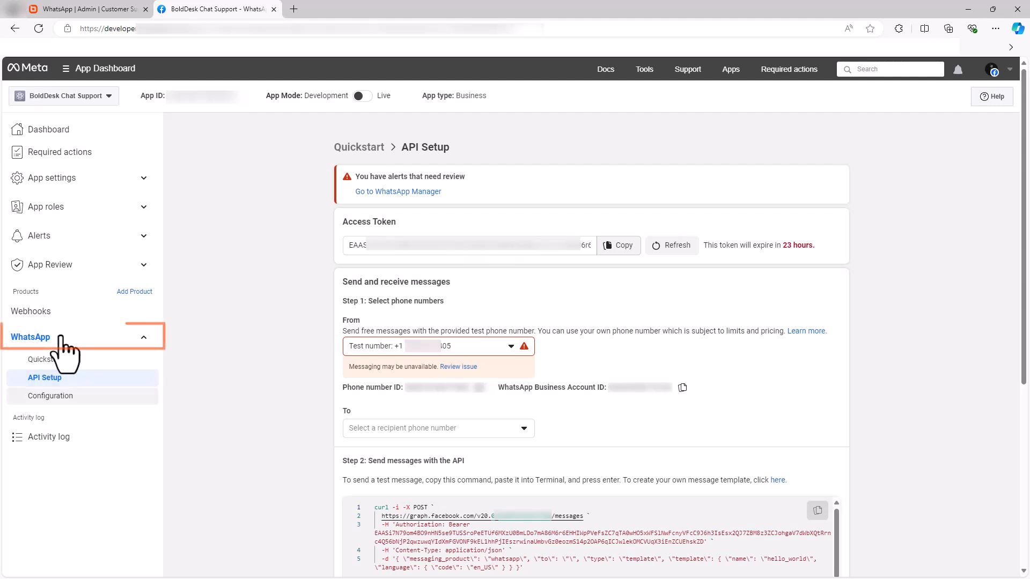
click(68, 397)
click(358, 238)
key(ctrl+v)
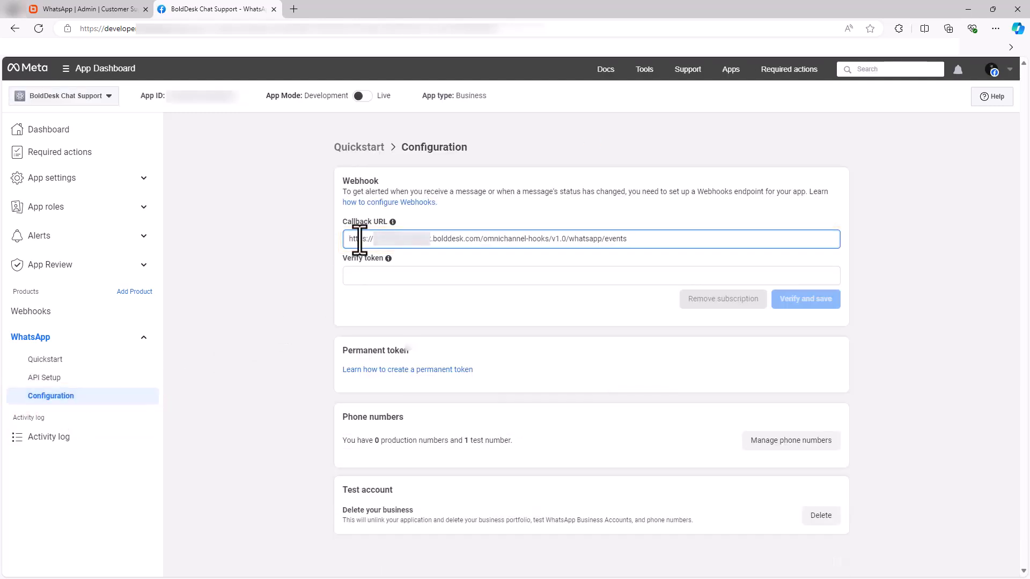
click(353, 275)
key(ctrl+v)
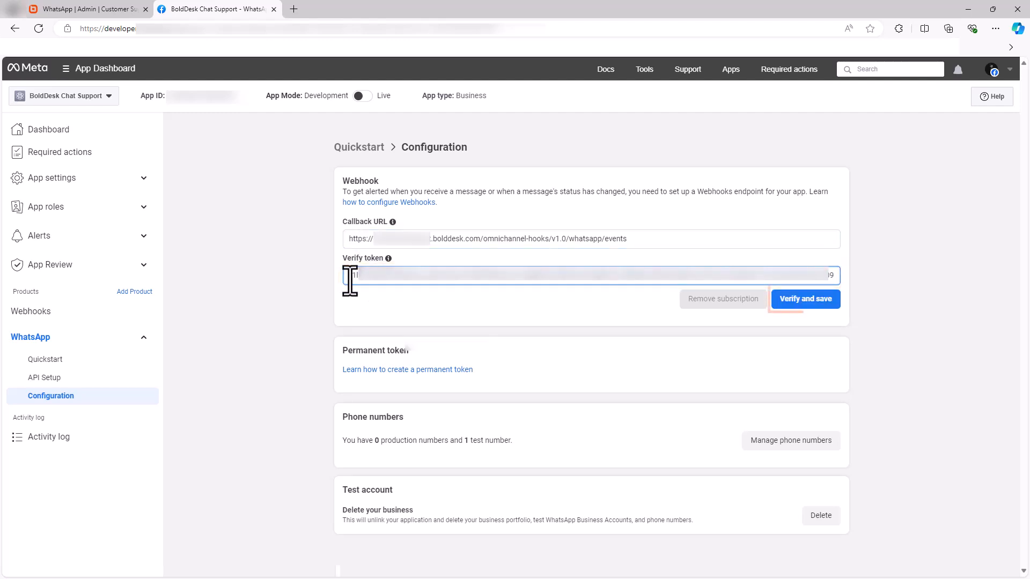
click(799, 301)
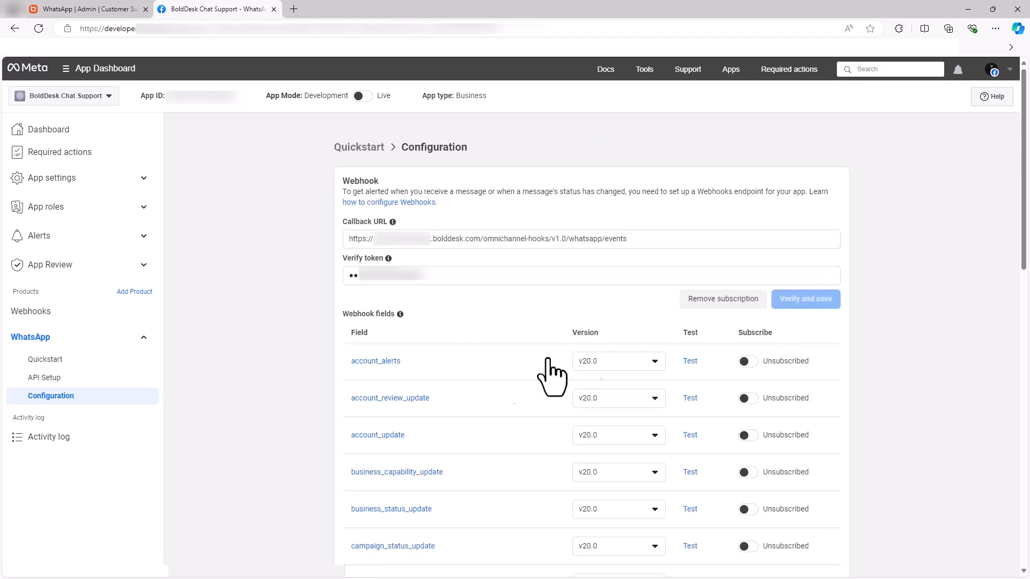
Step: Subscribe the Meta webhook to the messages field and save the WhatsApp configuration in BoldDesk
scroll(446, 379, down, 5)
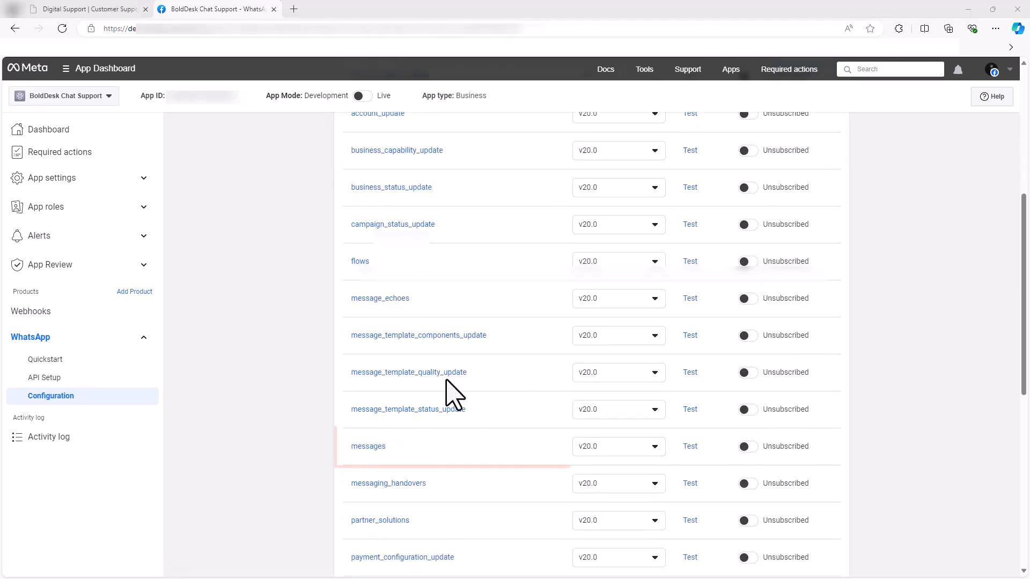
click(744, 446)
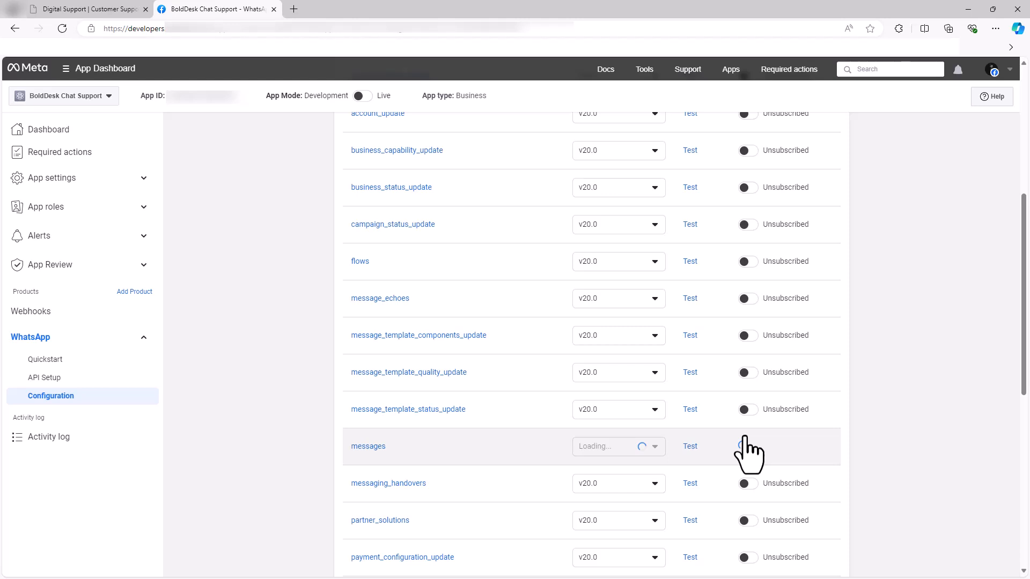
click(746, 409)
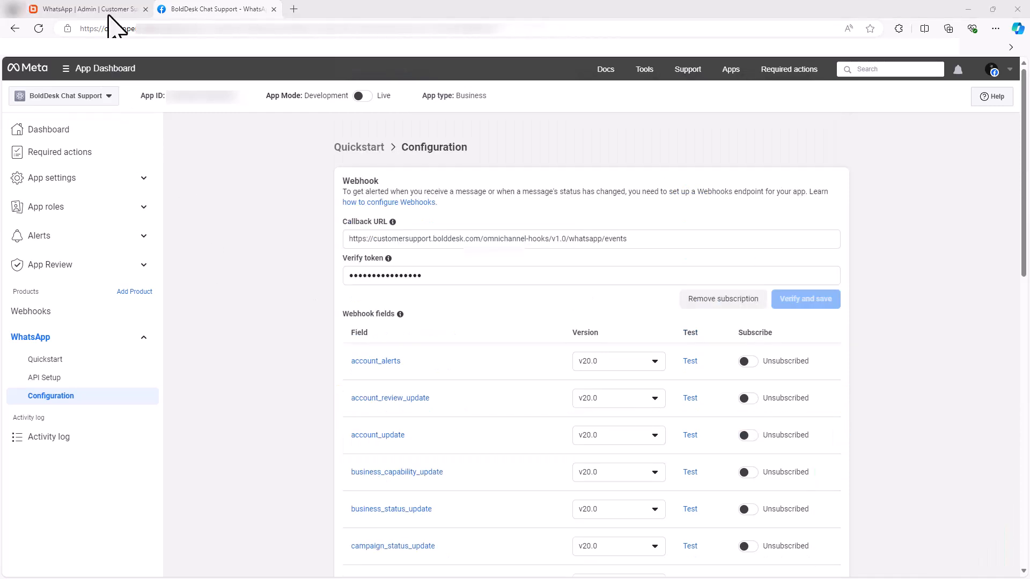
click(108, 14)
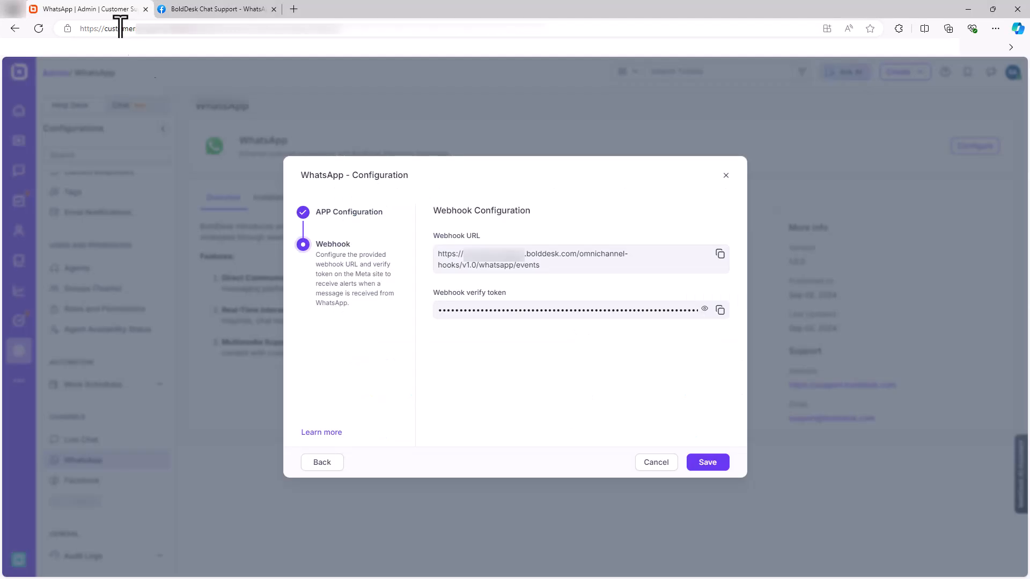
click(708, 462)
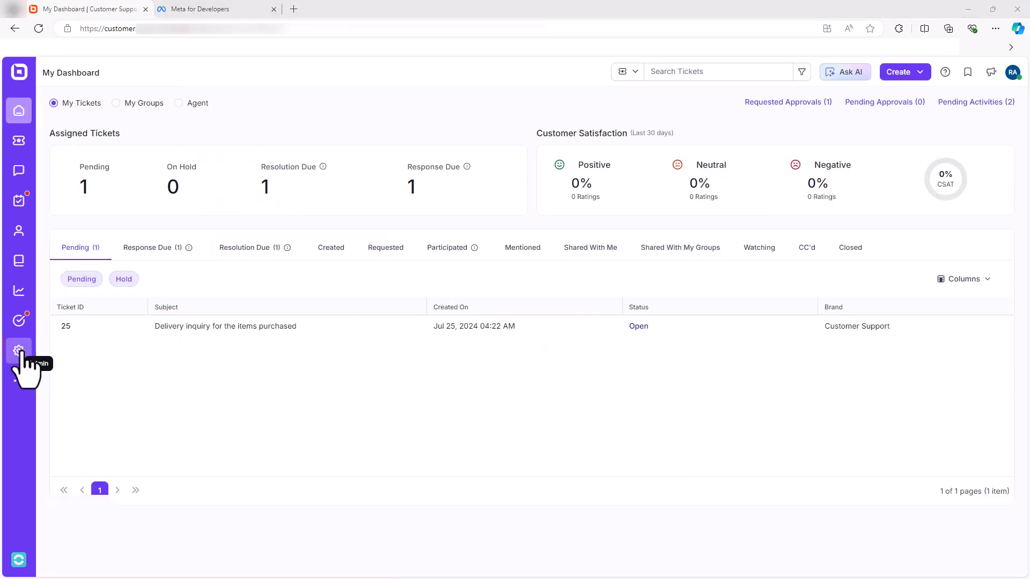
Step: Manage the WhatsApp channel in BoldDesk's Chat admin settings and start adding an account named BoldDesk WhatsApp Chat Support
click(19, 350)
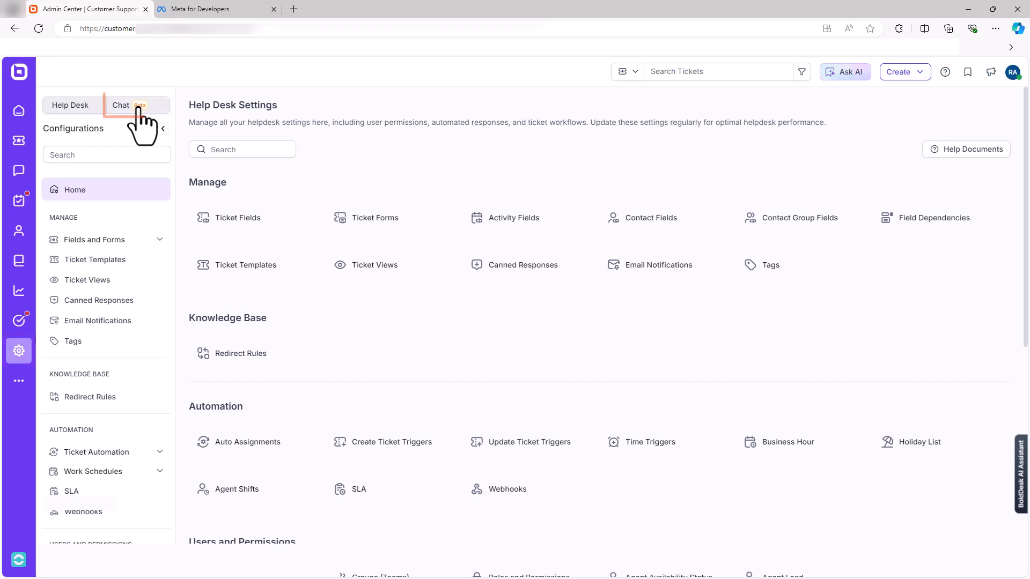
click(138, 107)
scroll(127, 300, down, 3)
click(80, 460)
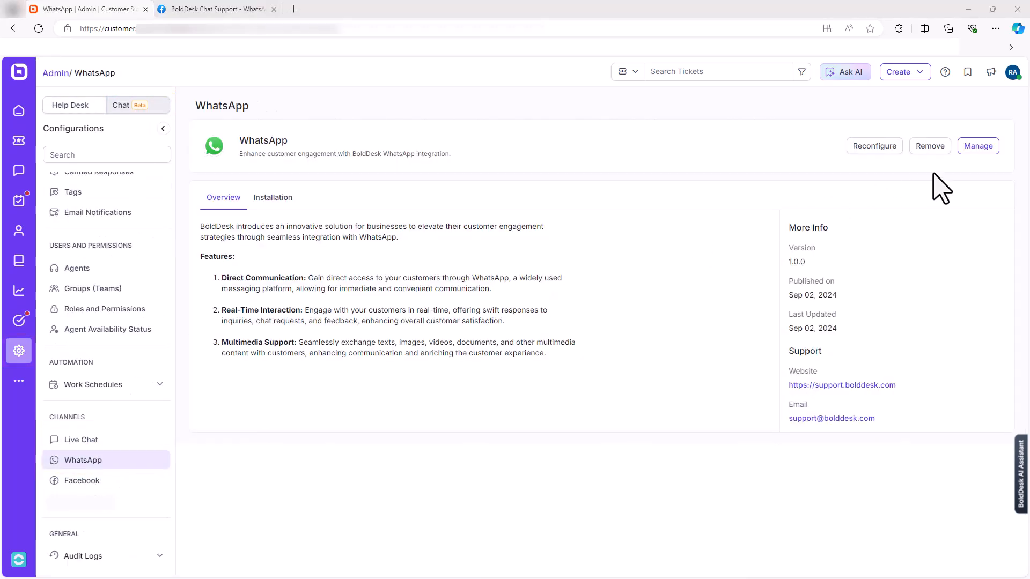
click(974, 147)
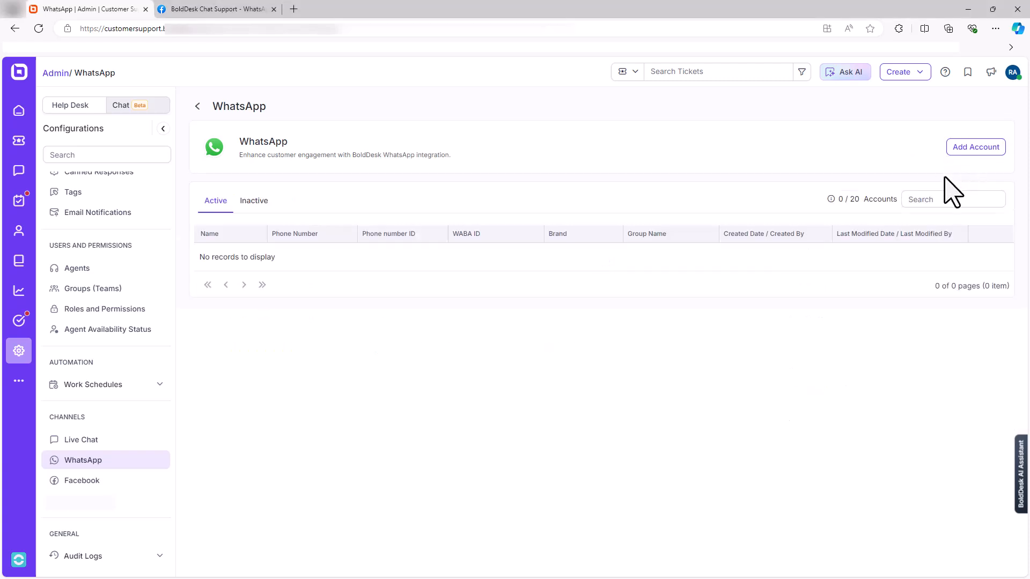
click(977, 147)
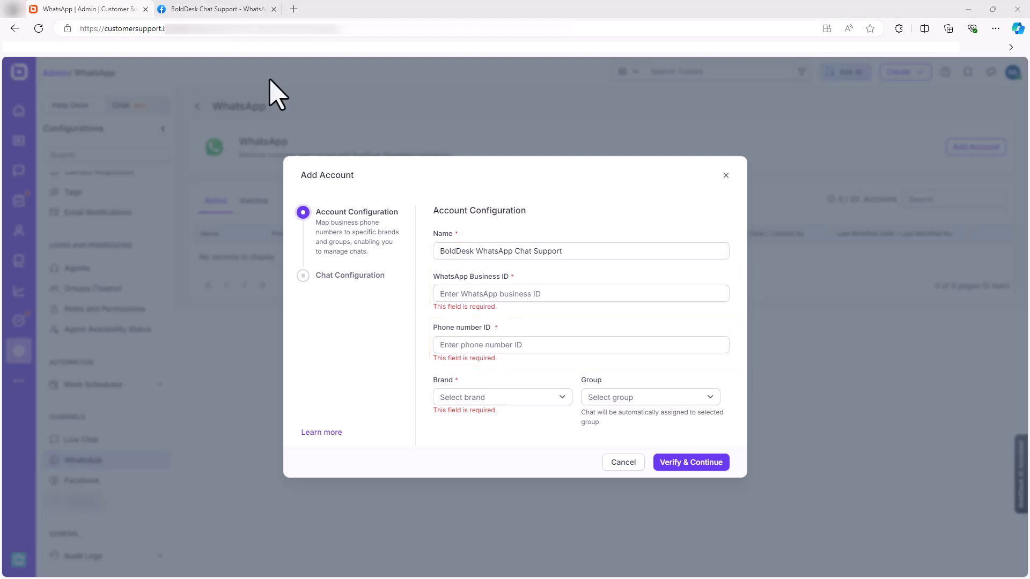
Step: Copy the WhatsApp Business Account ID and phone number ID from the Meta app's API Setup into BoldDesk's account configuration
click(225, 13)
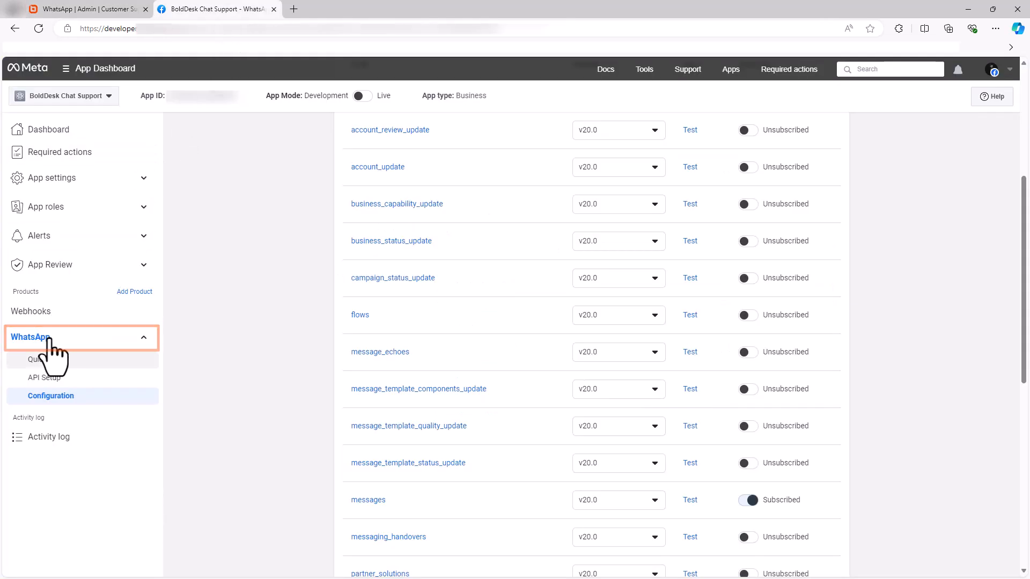
click(60, 377)
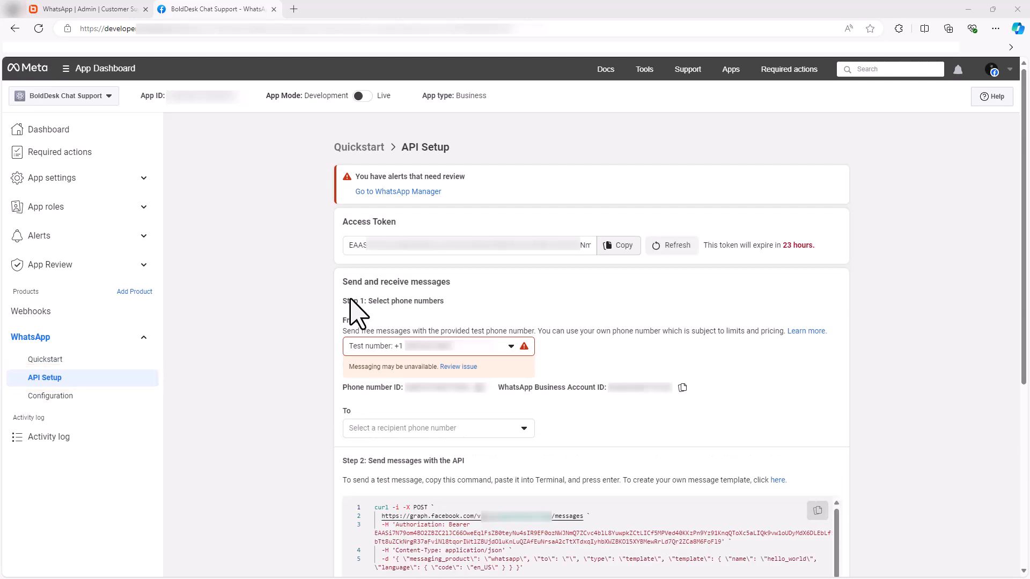
click(682, 387)
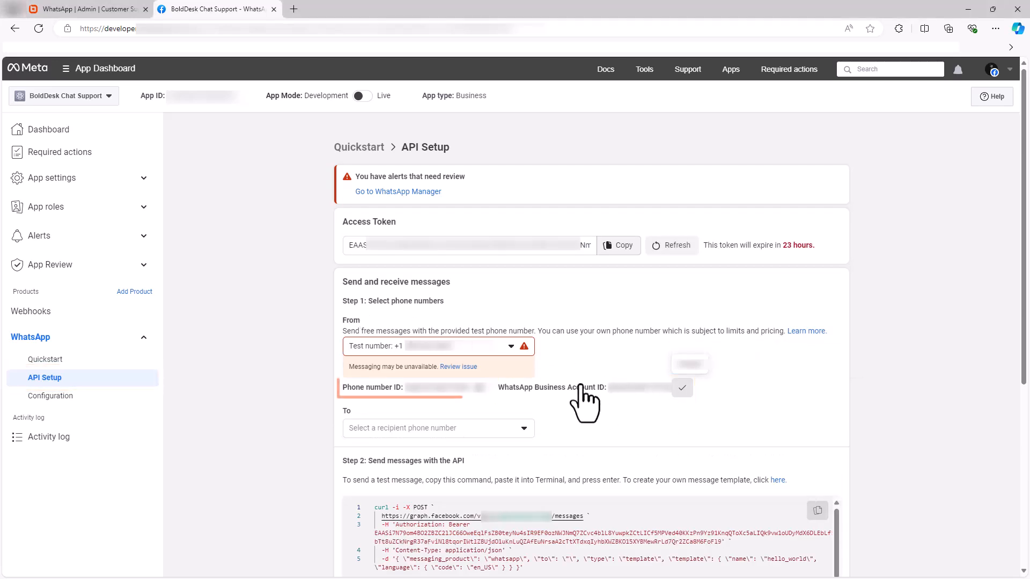
click(480, 388)
click(104, 10)
key(ctrl+v)
click(449, 335)
key(ctrl+v)
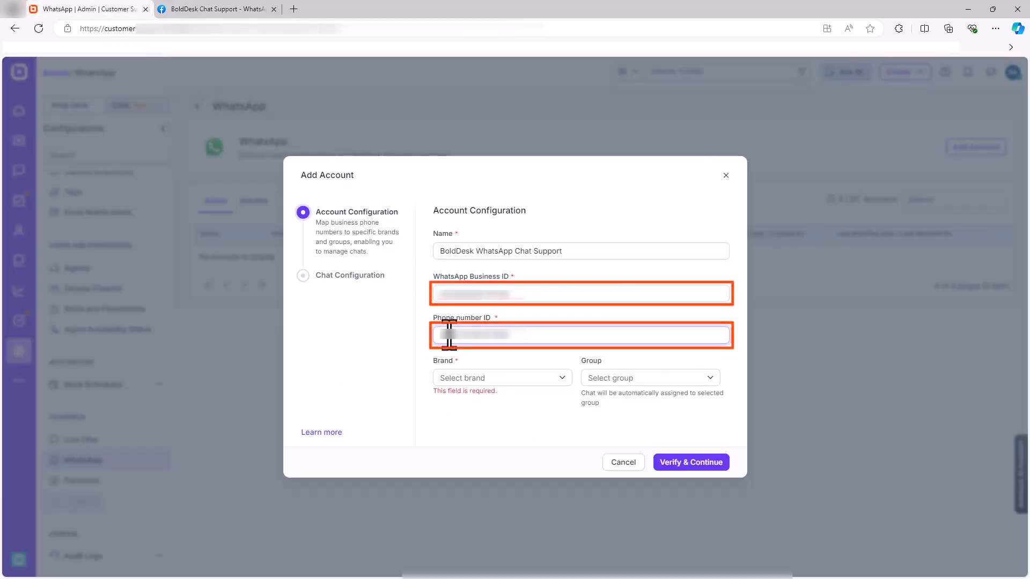
Step: Set the account's brand to Customer Support, search the groups for BoldDesk WhatsApp Support, and verify the account configuration
click(558, 378)
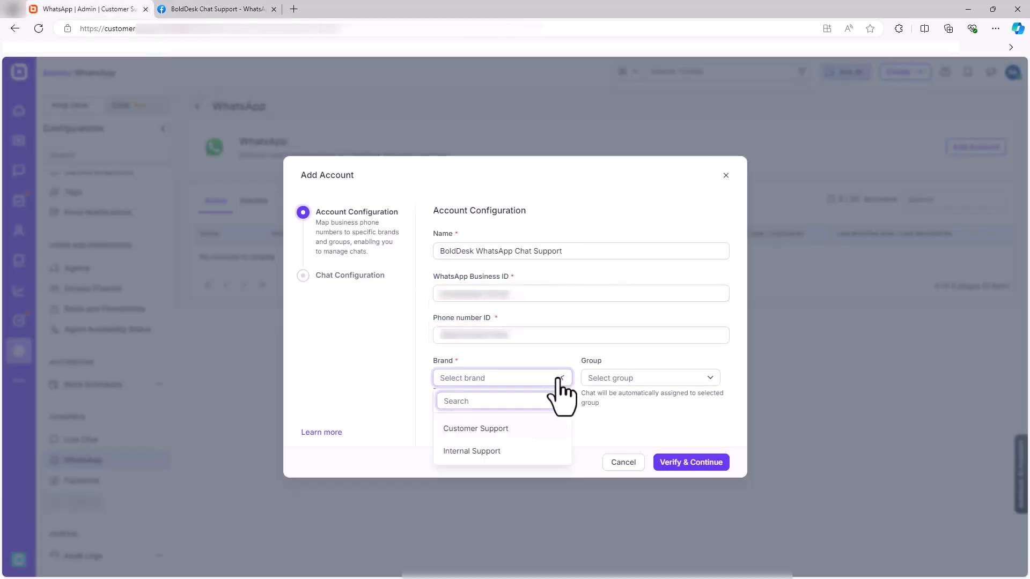
click(492, 432)
click(660, 380)
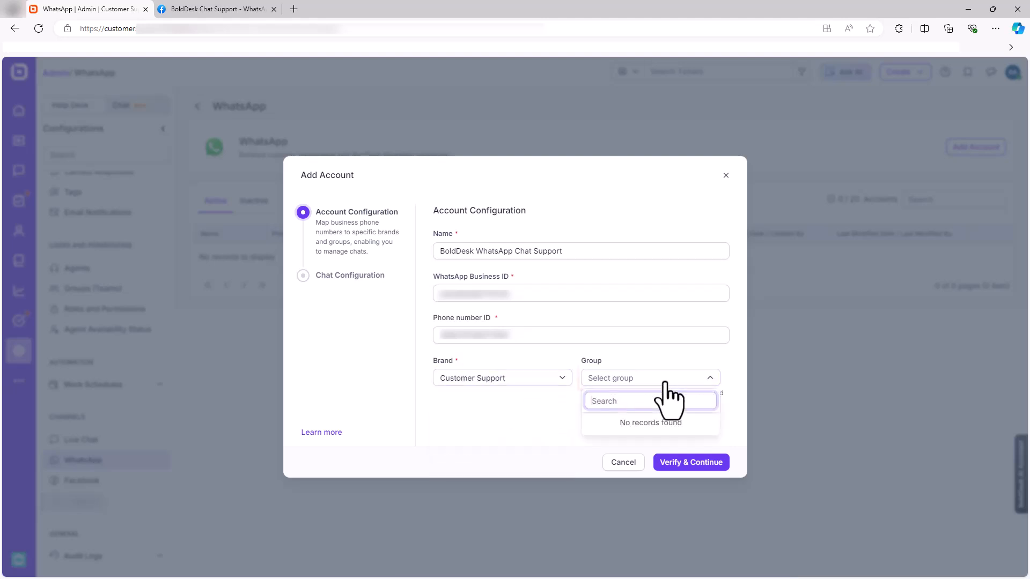
text(BoldDesk WhatsApp Support)
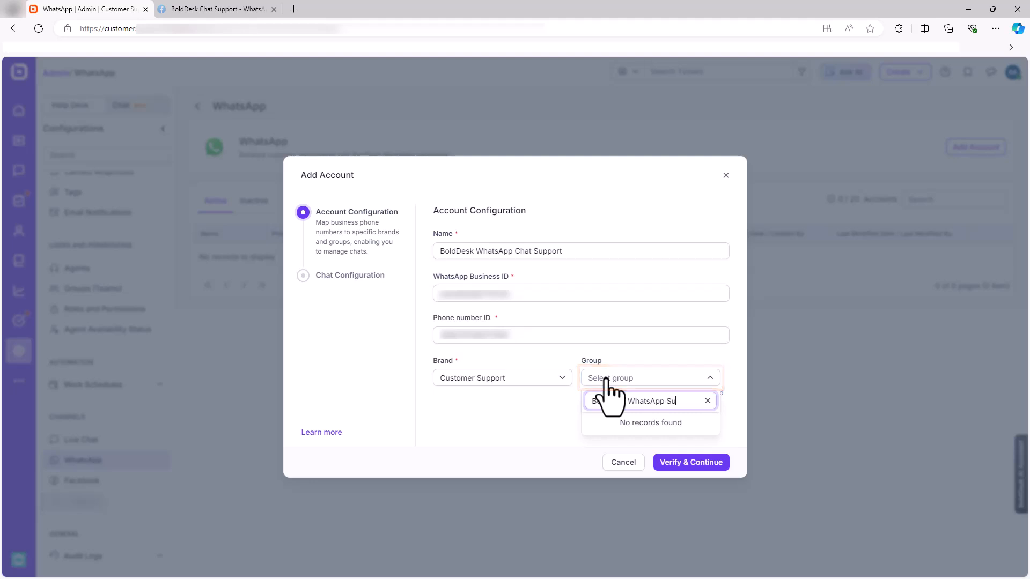
click(693, 462)
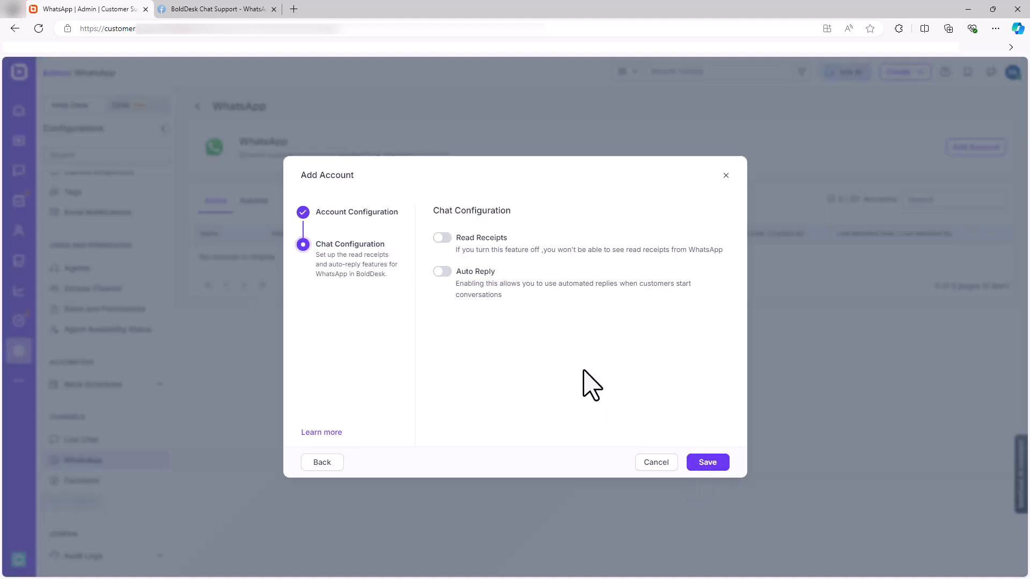
Step: Enable Read Receipts and Auto Reply with the message "Thank you for contacting our BoldDesk Chat Support. We're here to assist you." and save
click(441, 238)
click(441, 271)
click(494, 333)
text(Thank you for)
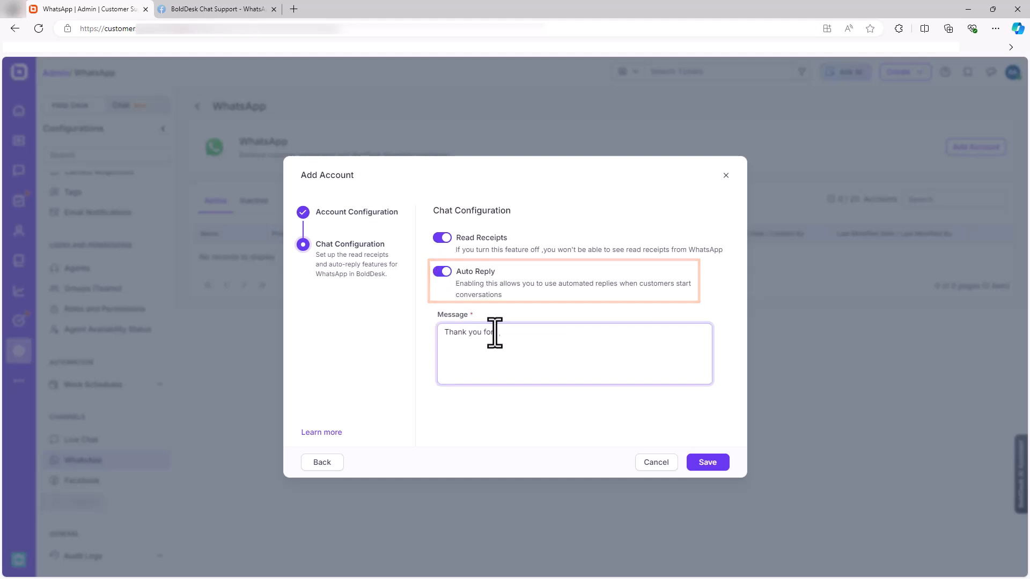
text( contacting our BoldDesk Chat Support. We're here to assist you wi)
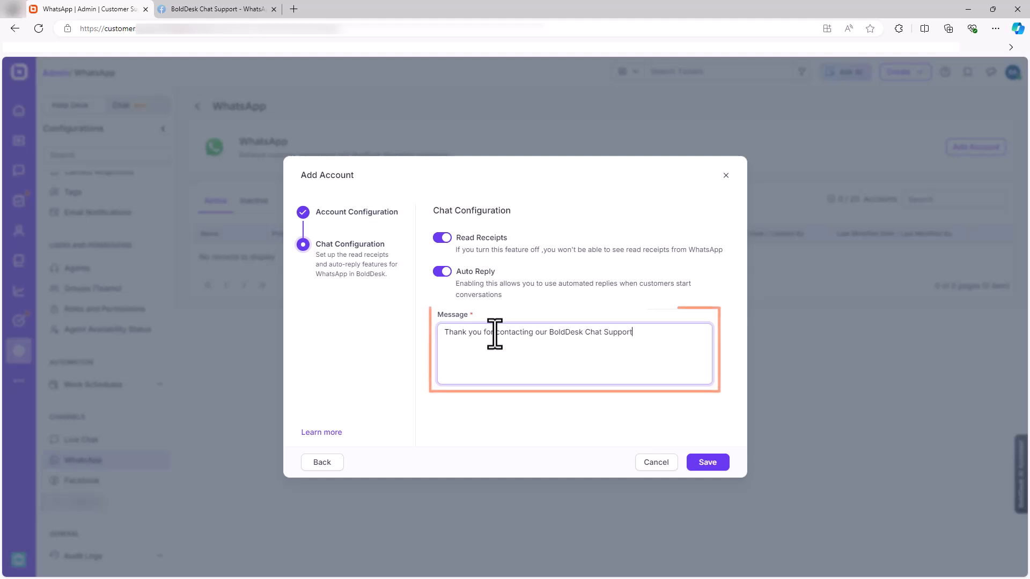
key(BackSpace)
key(BackSpace)
key(BackSpace)
text(. We're here to assist you.)
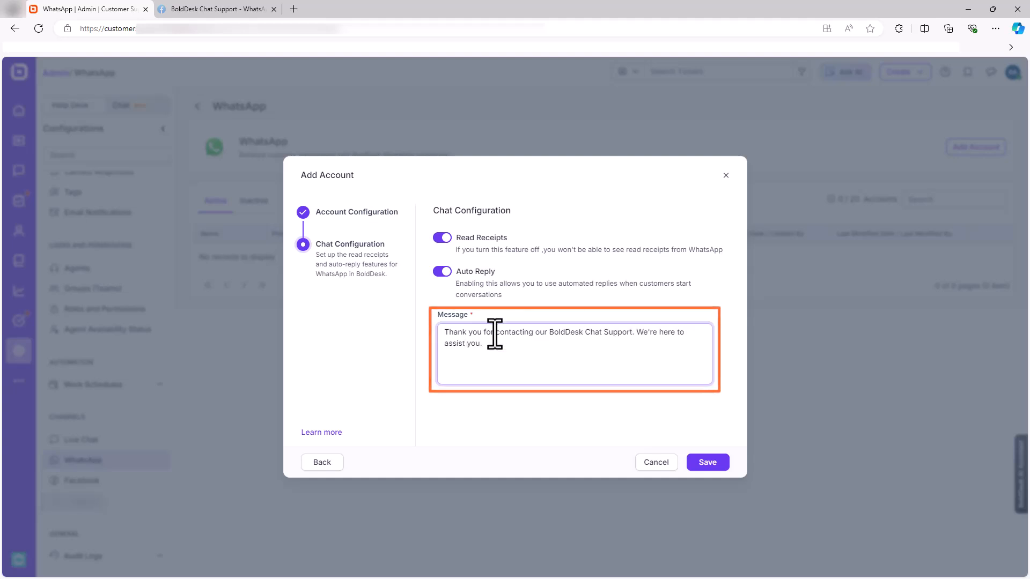
click(705, 462)
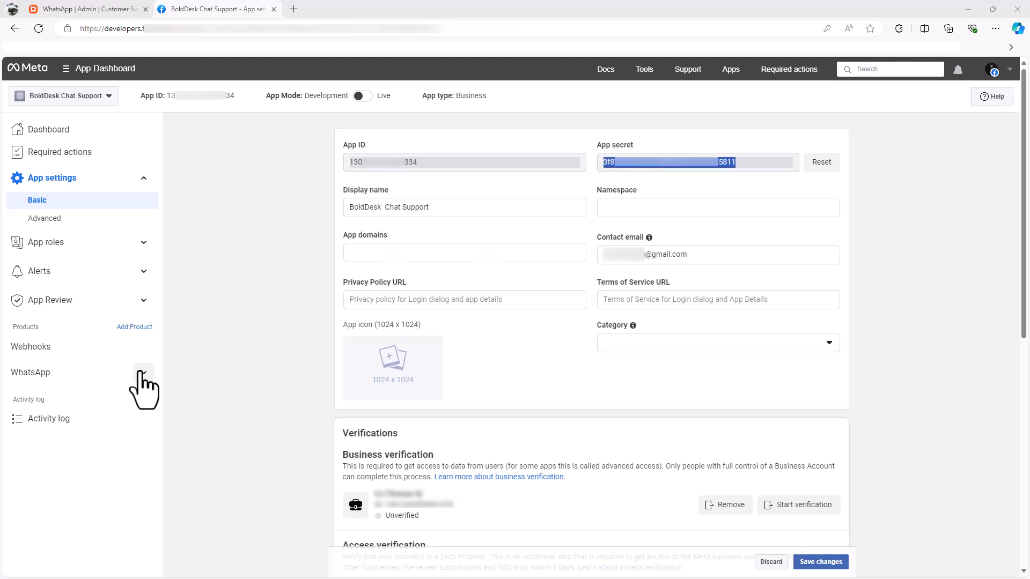
Step: Send a test message to the selected recipient from the Meta app's WhatsApp API Setup
click(142, 372)
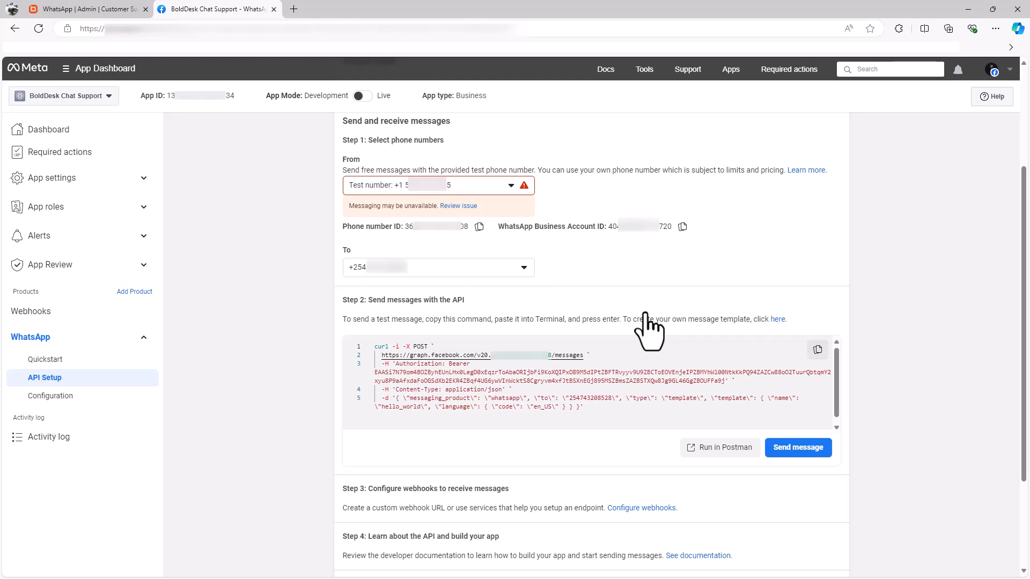
click(804, 450)
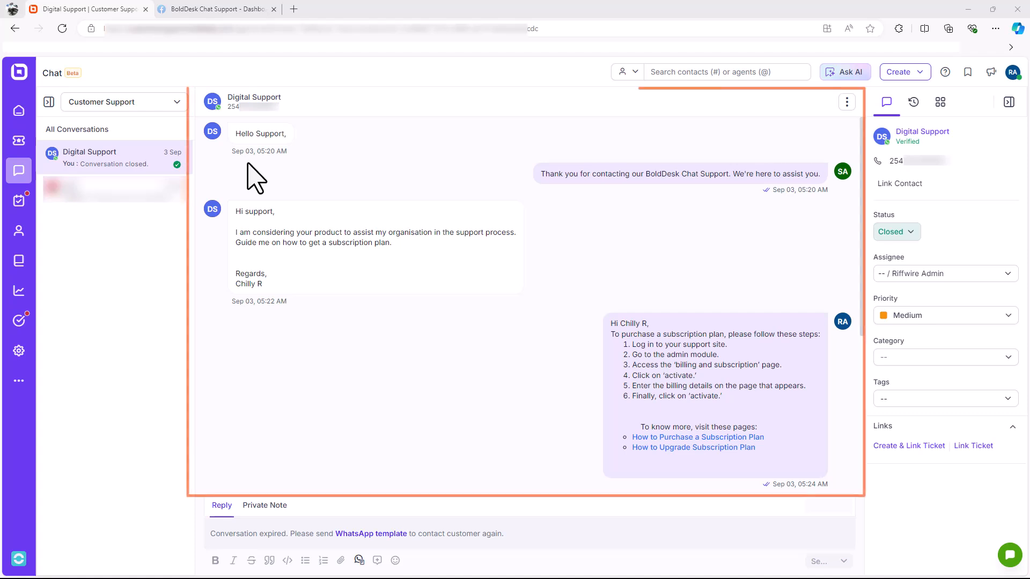
Step: View the actions available for the Digital Support conversation in BoldDesk's chat module
click(847, 104)
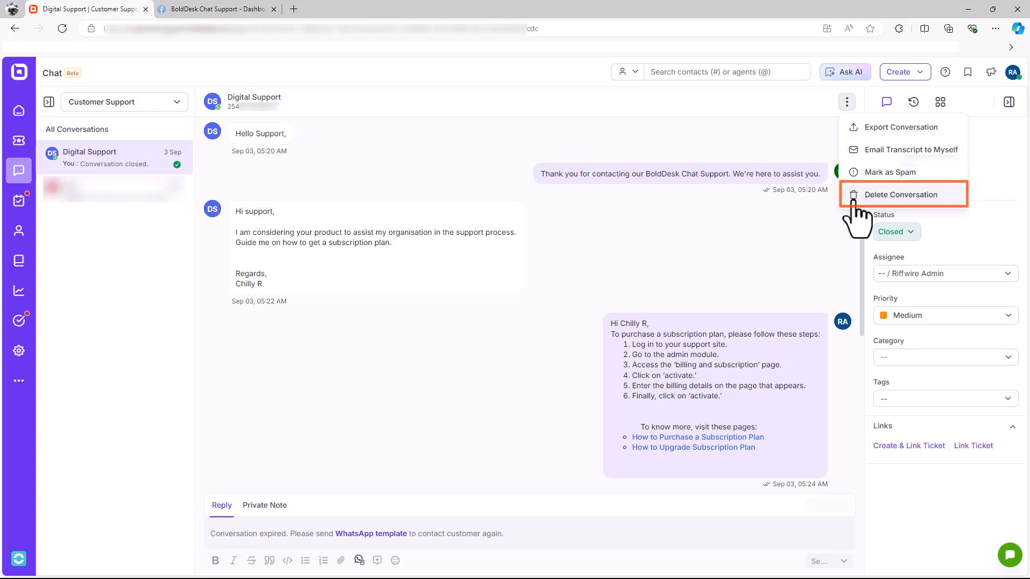
click(632, 247)
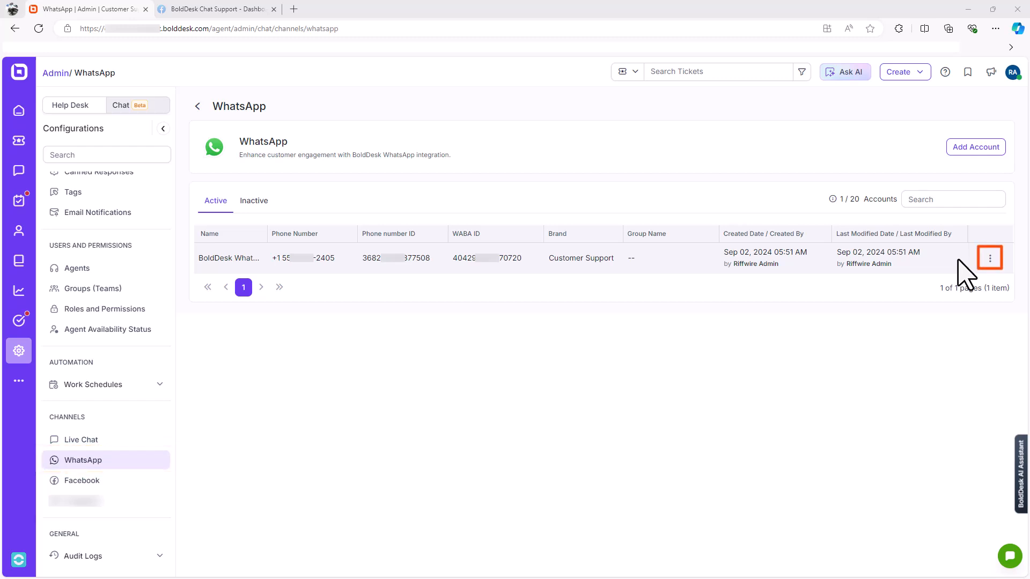
Step: Open the active WhatsApp account for editing in BoldDesk and save its chat configuration
click(989, 259)
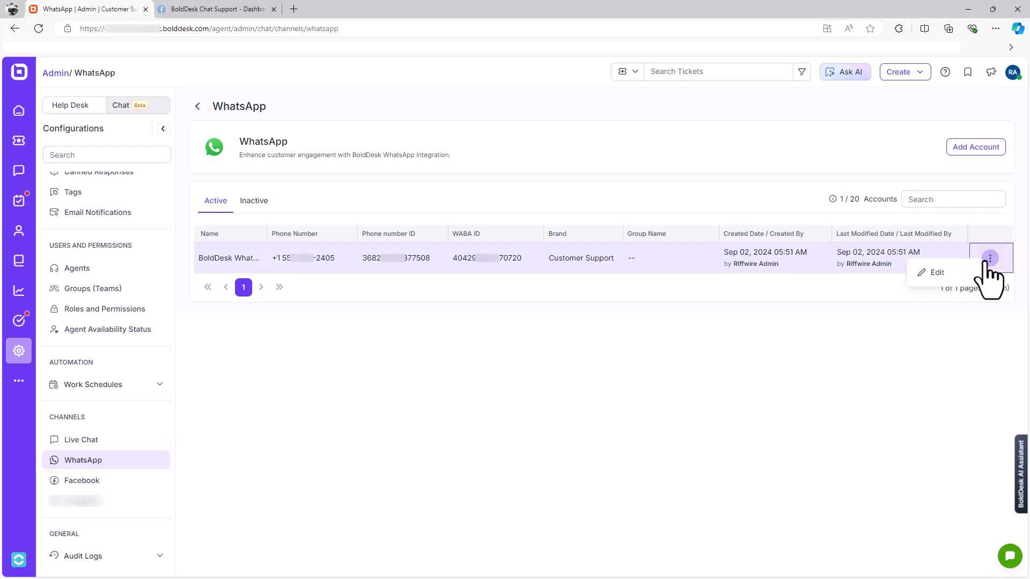
click(948, 279)
click(478, 378)
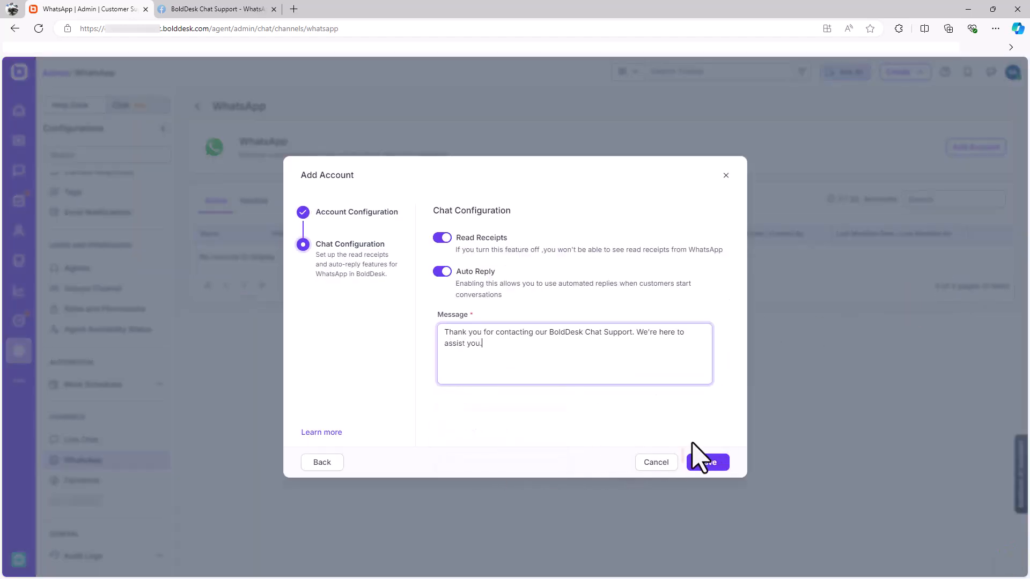
click(703, 465)
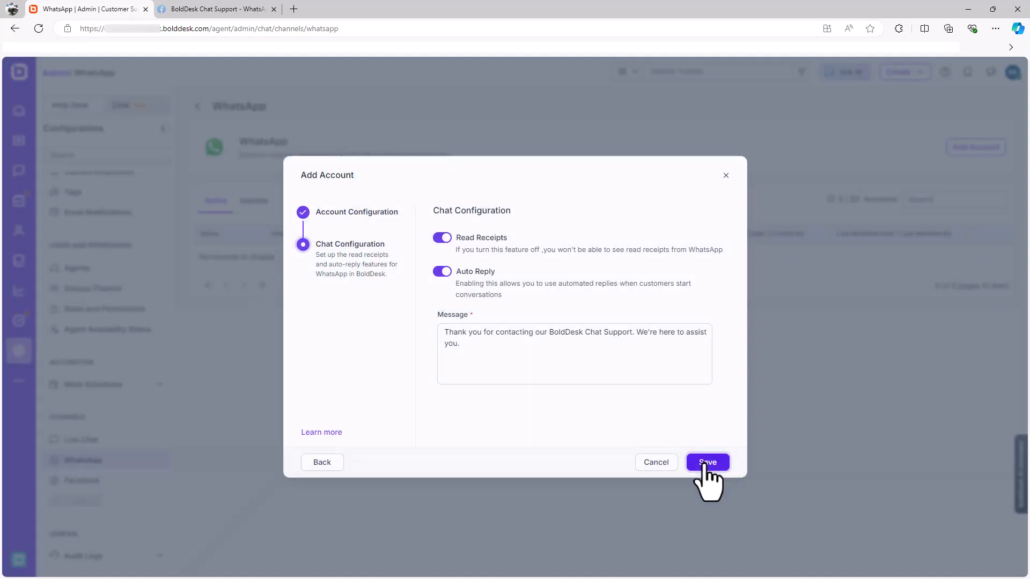